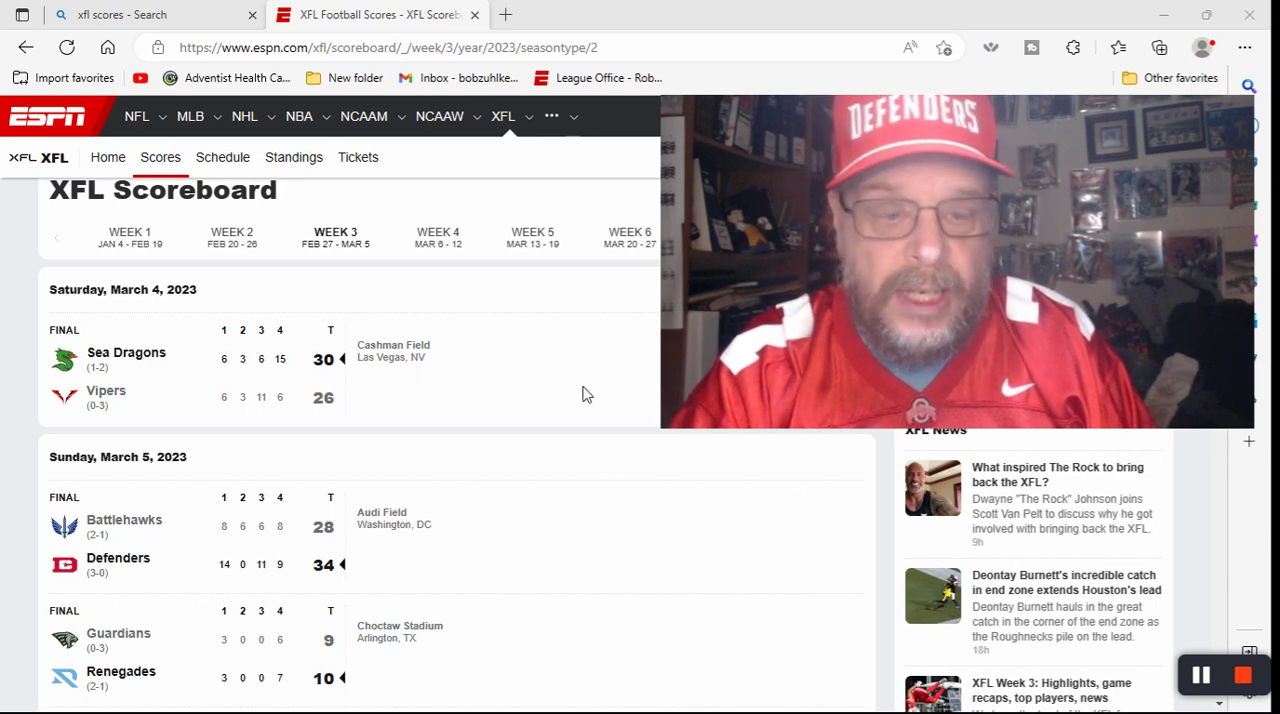
pyautogui.scroll(-2, 586, 394)
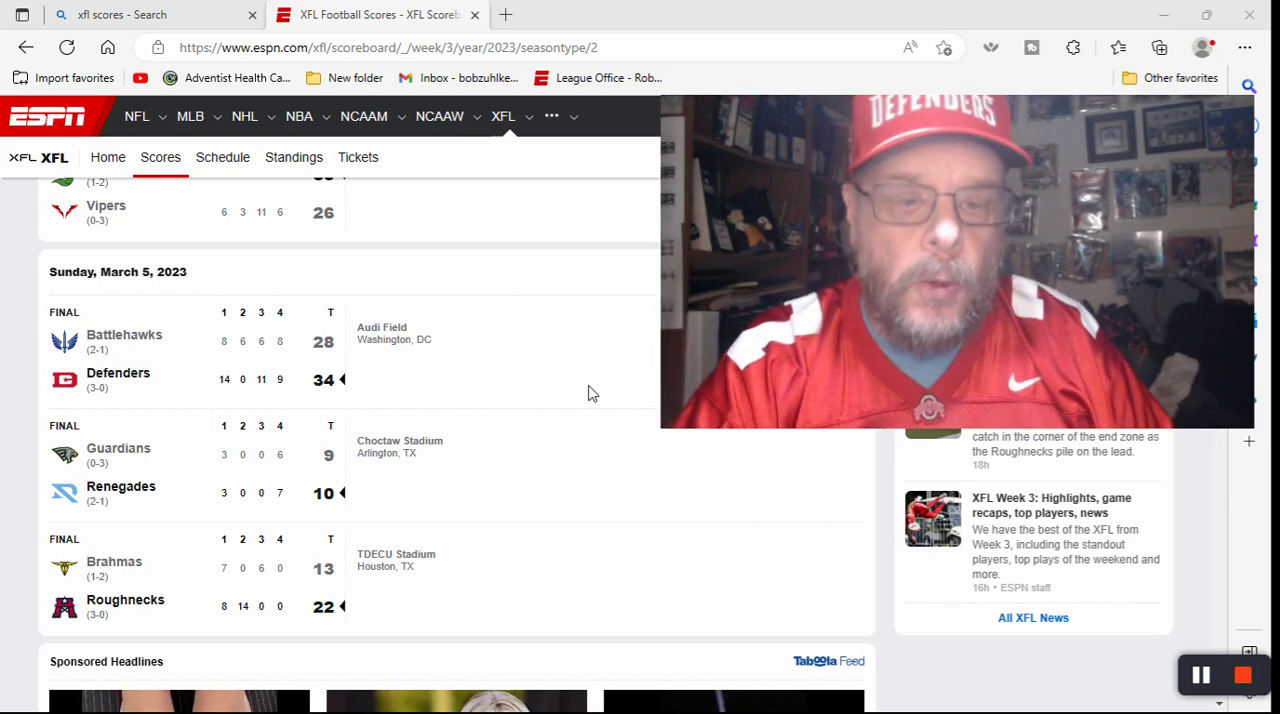
pyautogui.scroll(4, 590, 392)
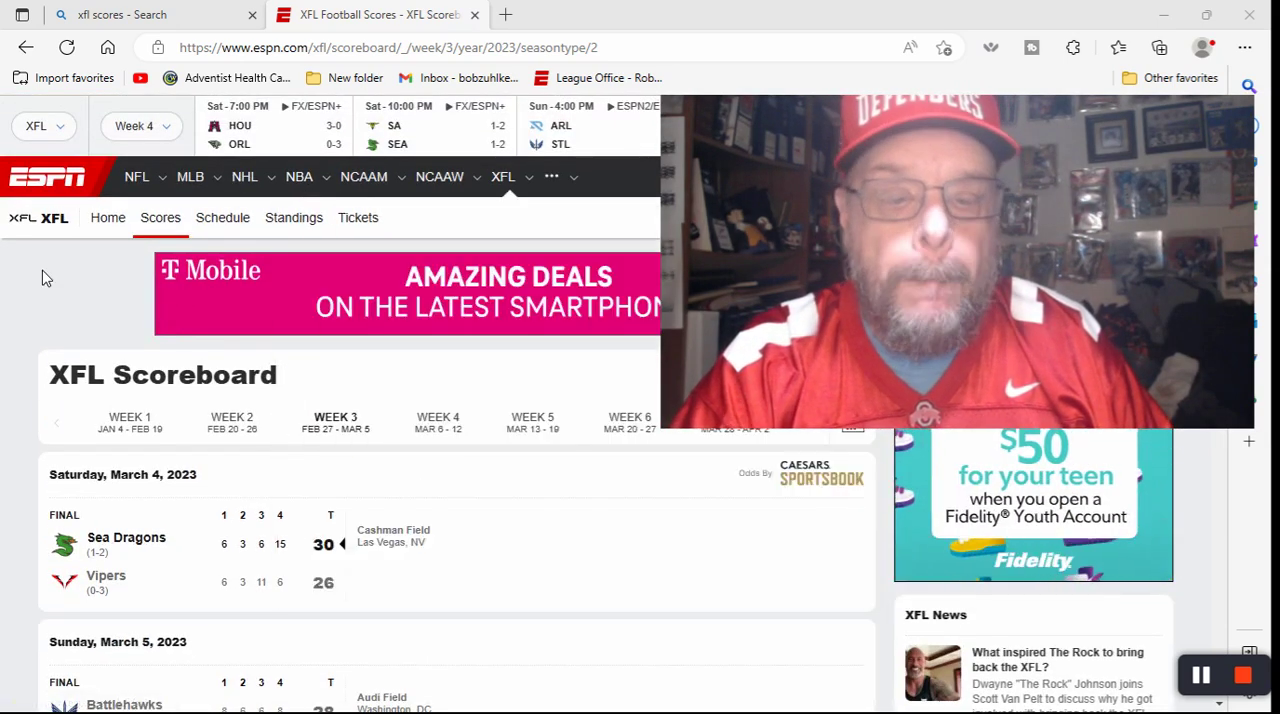
# Step: Show the Week 4 schedule: Renegades vs. Battlehawks and Vipers vs. Defenders
pyautogui.click(449, 430)
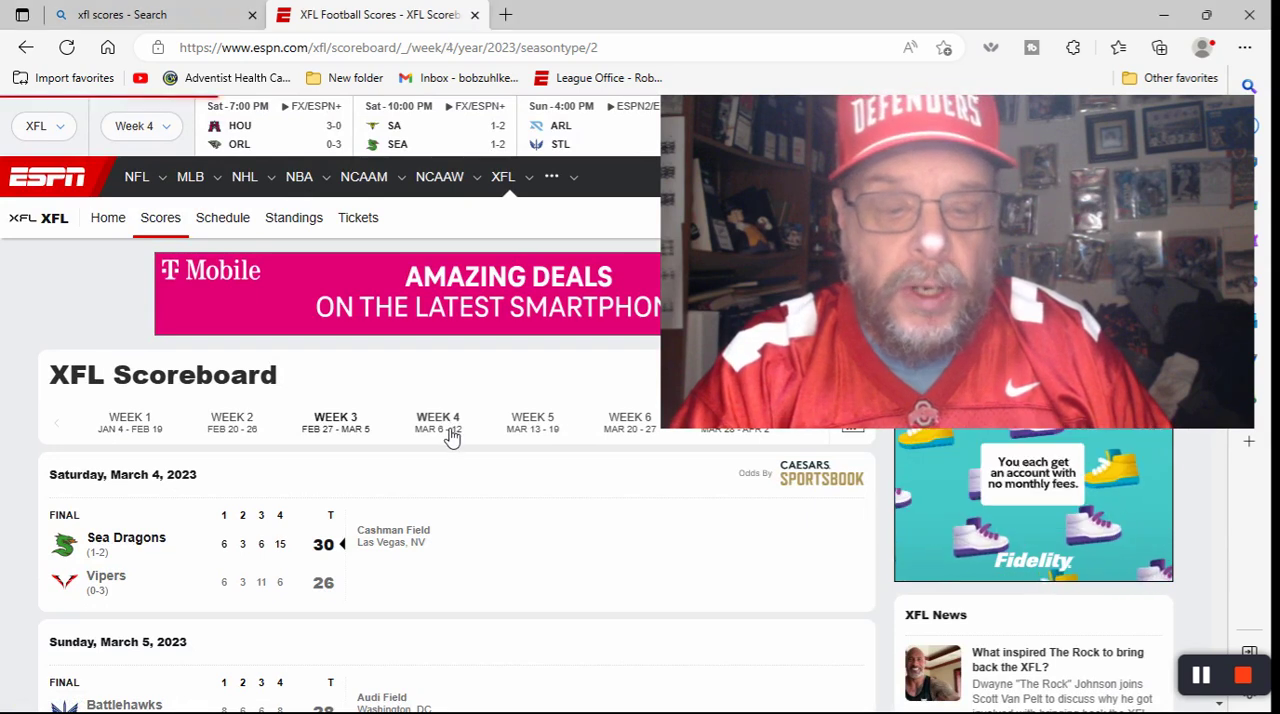
pyautogui.scroll(-2, 449, 437)
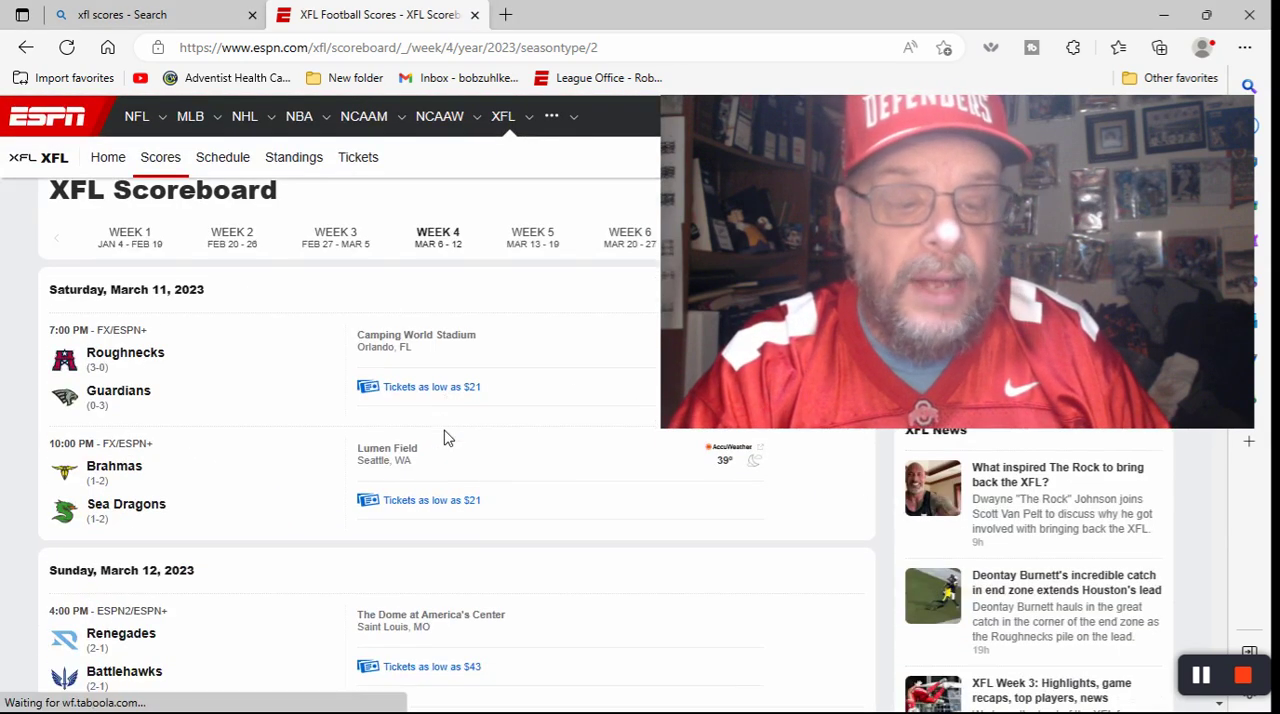
pyautogui.scroll(-1, 294, 400)
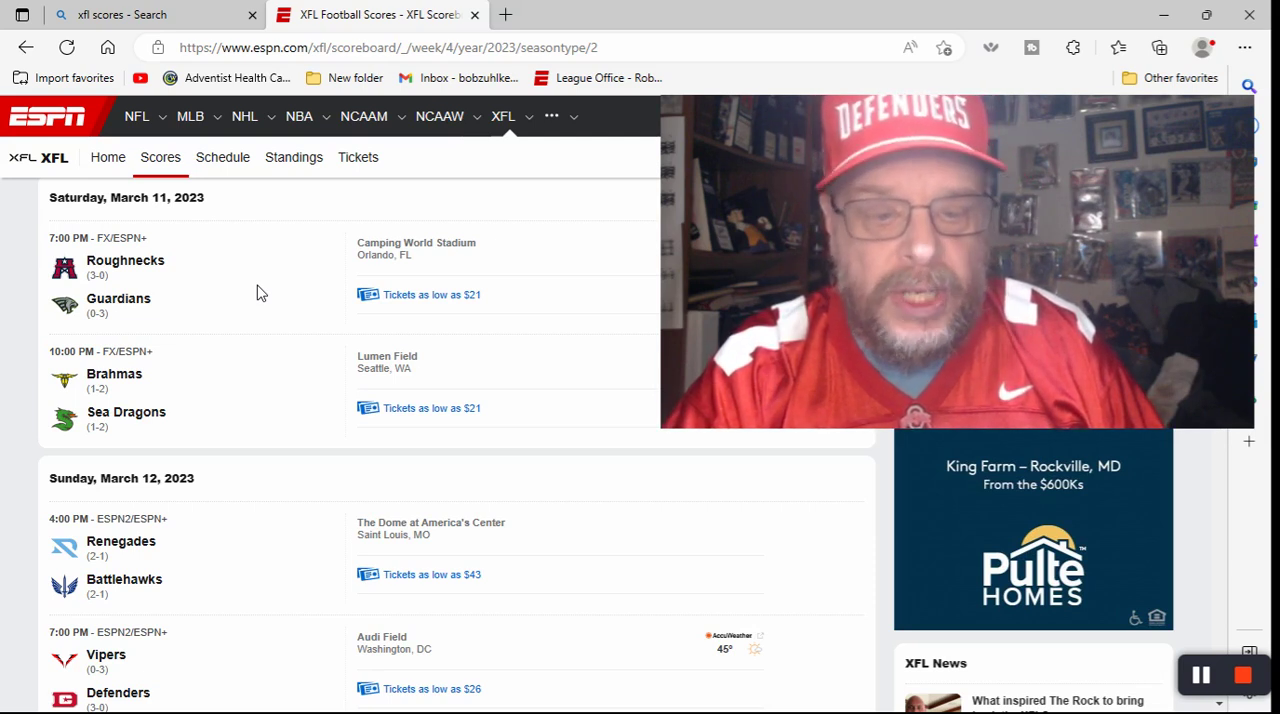
pyautogui.scroll(-2, 257, 292)
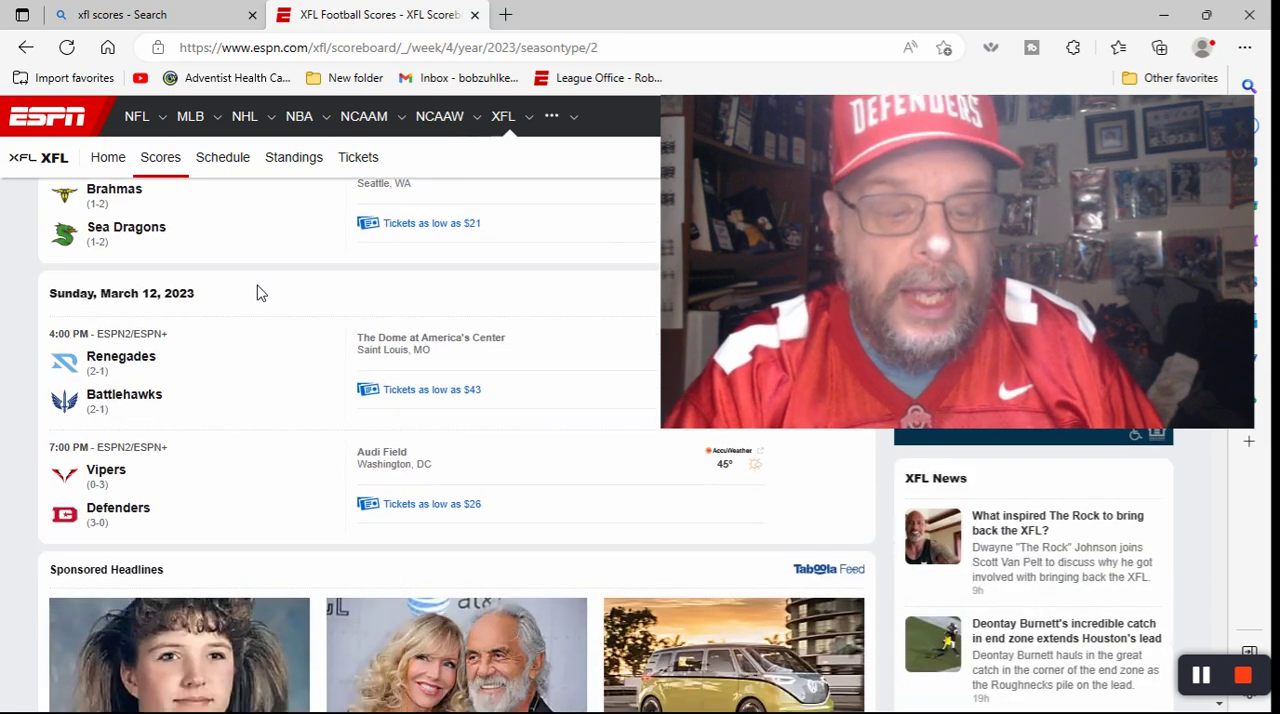
pyautogui.scroll(1, 257, 292)
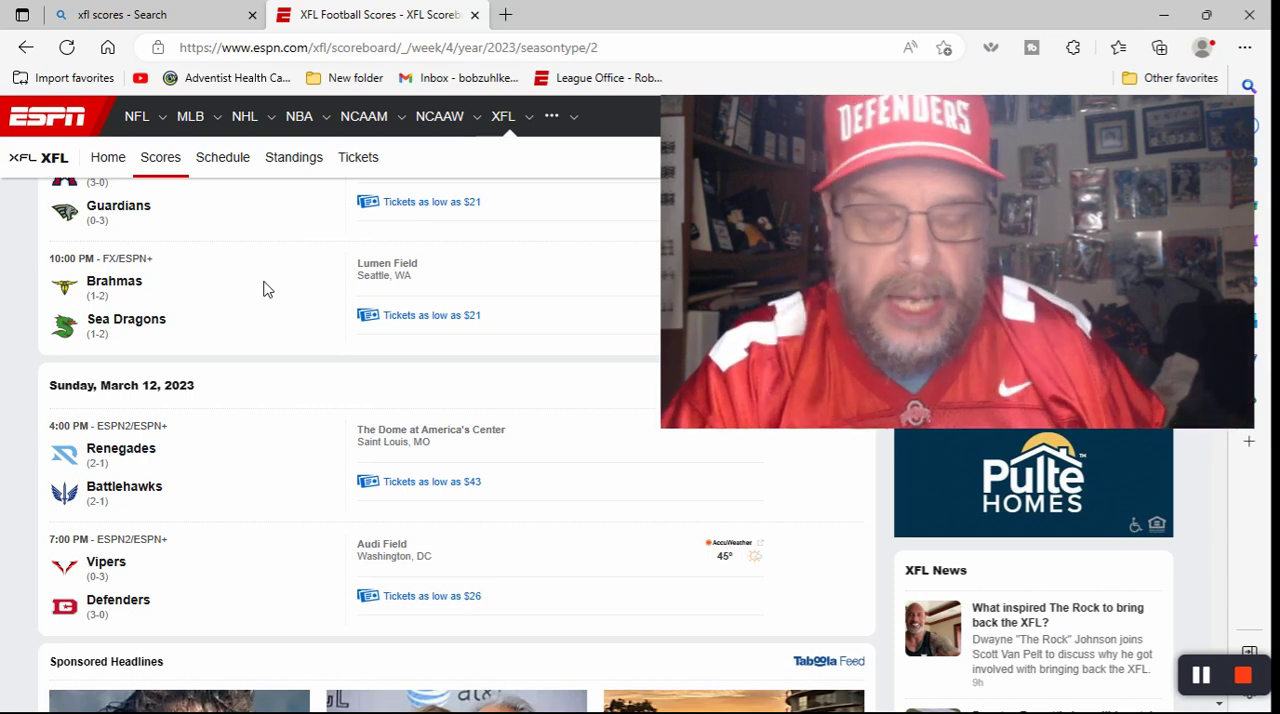
pyautogui.scroll(2, 265, 289)
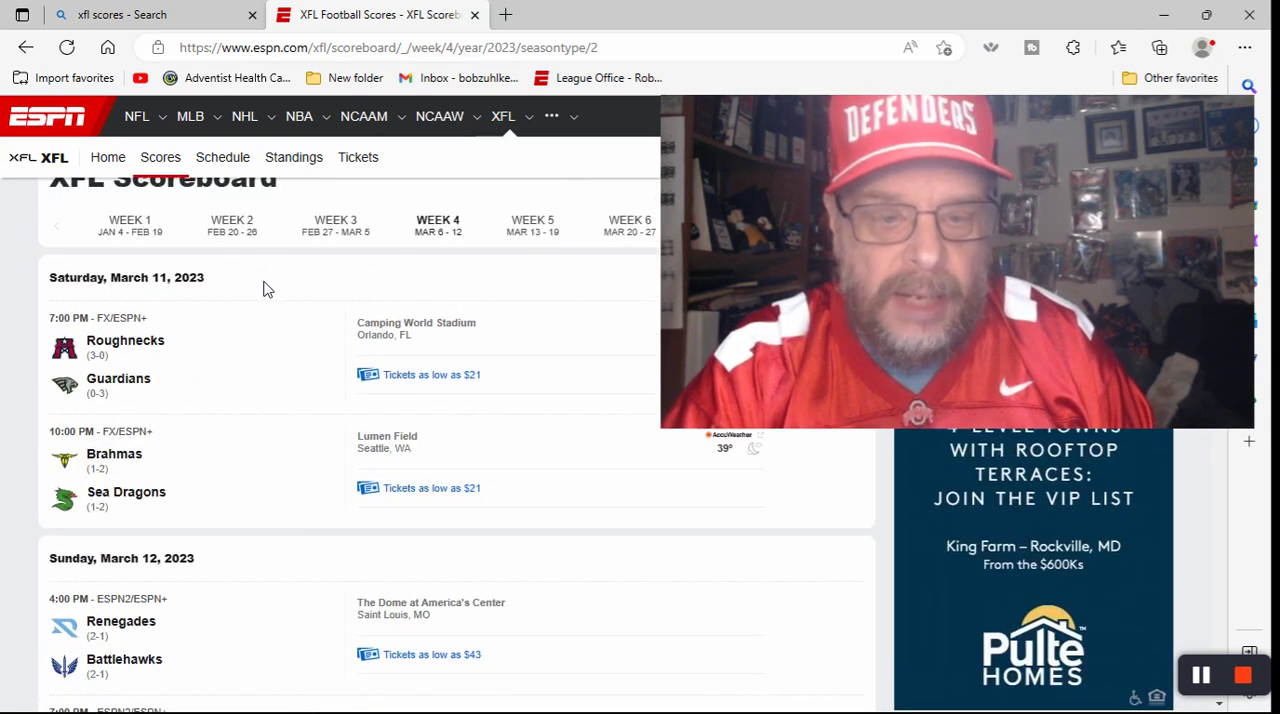